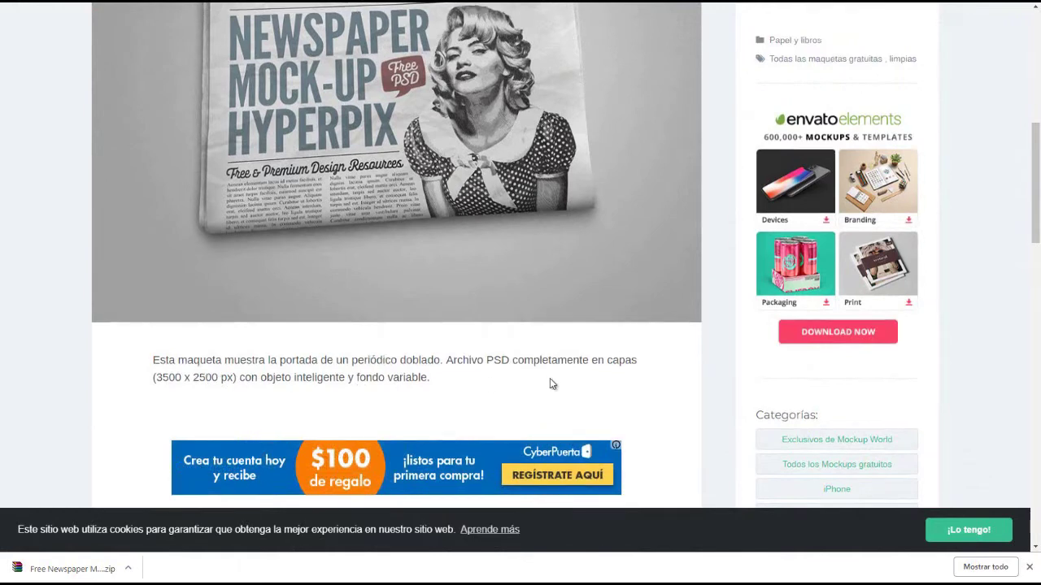
- Download the free newspaper front page mockup from its mockup page
scroll(550, 379, "up", 1)
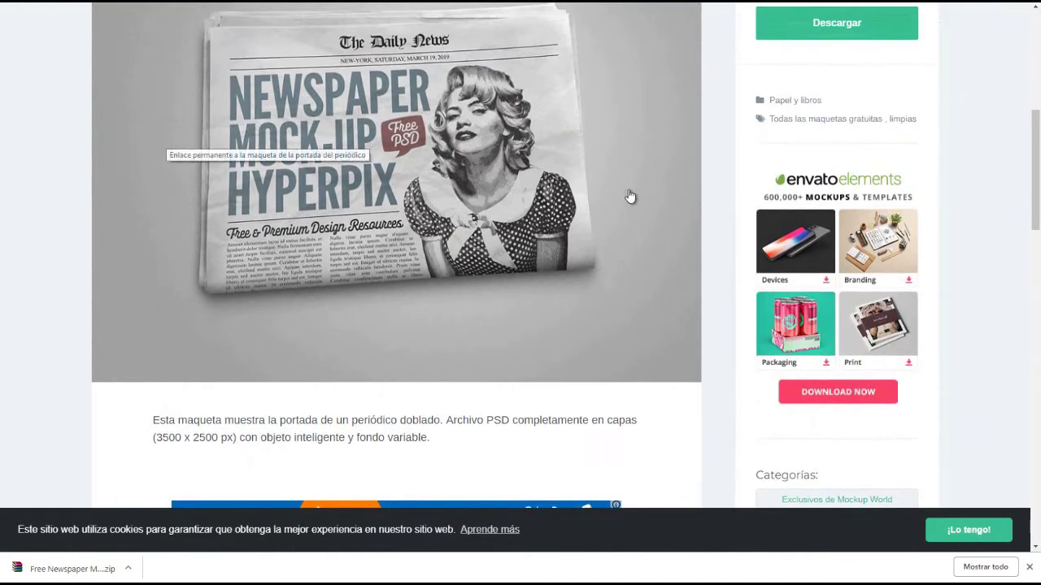
scroll(618, 330, "up", 1)
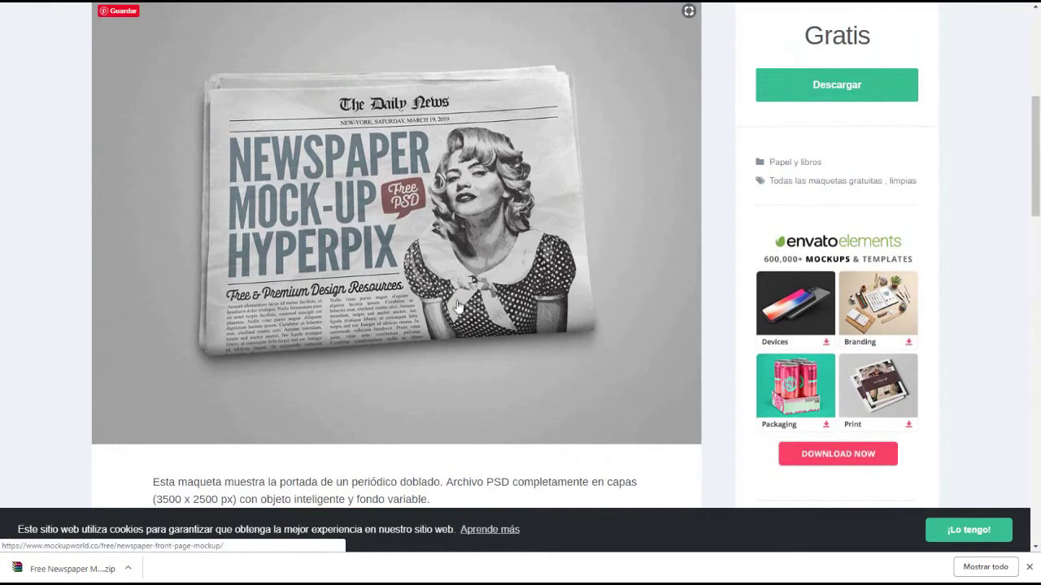
left_click(848, 92)
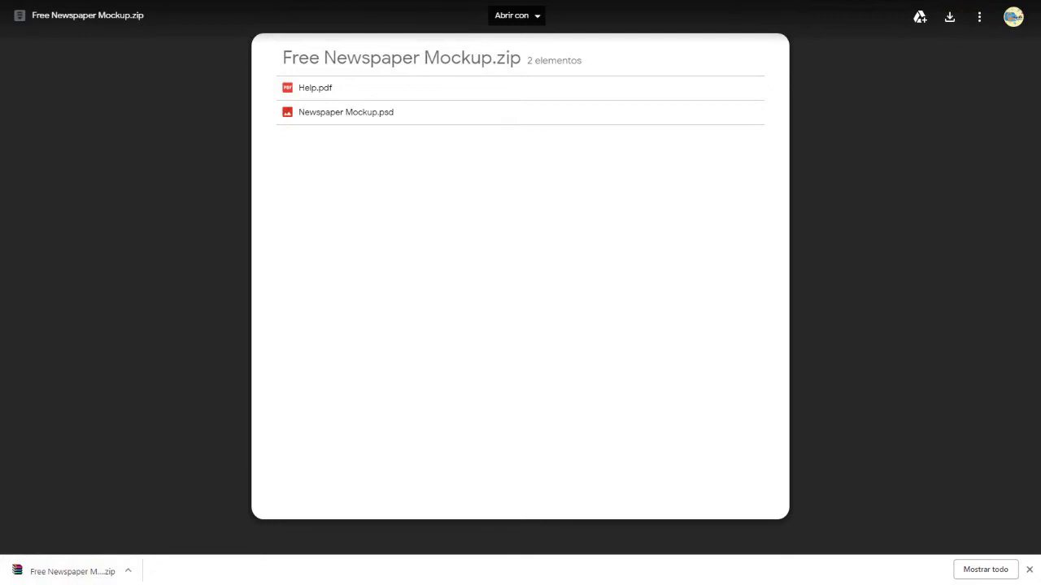
- Move the downloaded Free Newspaper Mockup zip into the desktop's mockup periodico folder and open that folder
key("F11")
left_click_drag(17, 493, 730, 470)
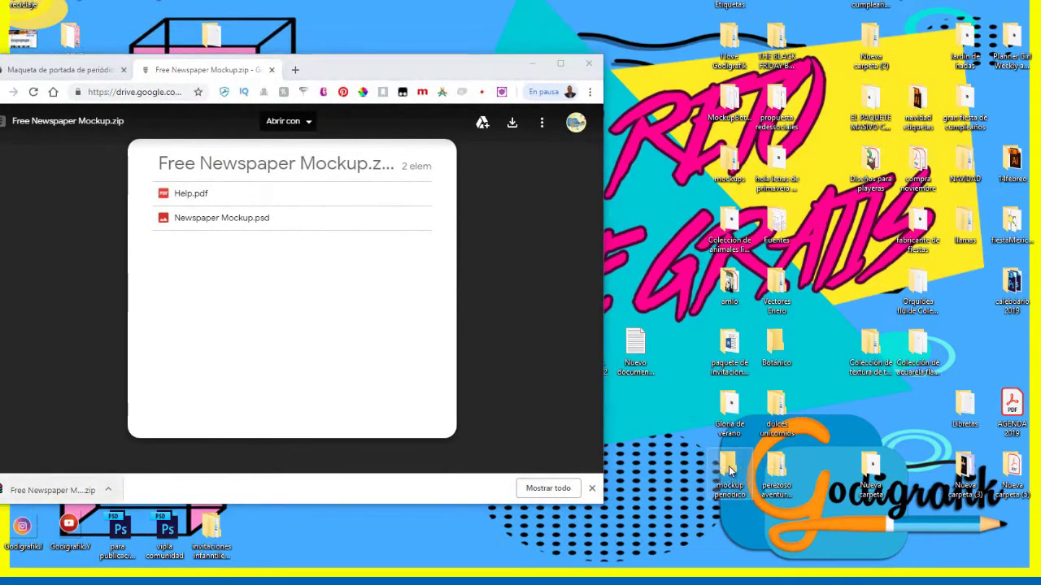
double_click(729, 470)
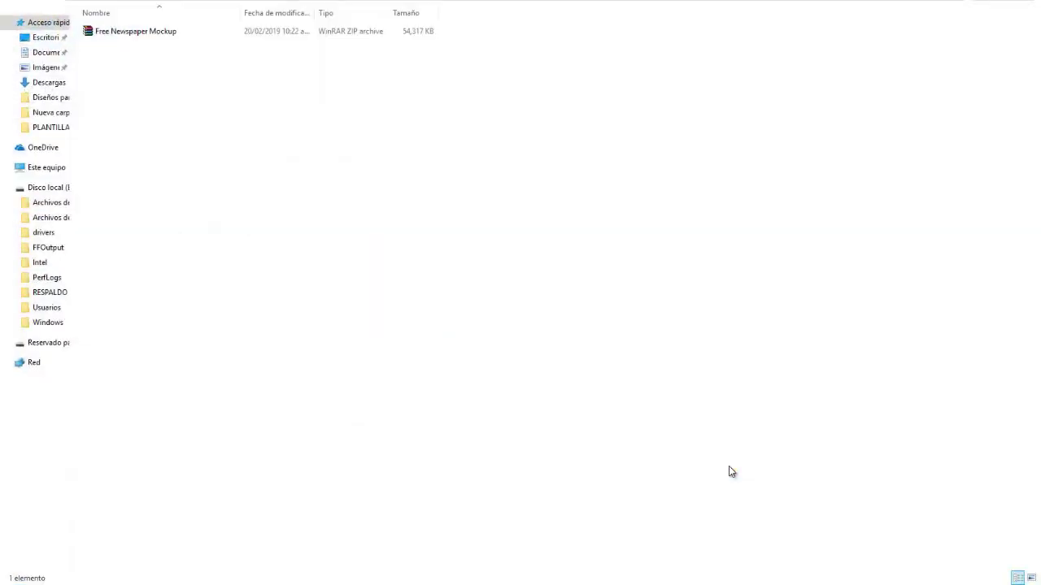
- Extract the Free Newspaper Mockup archive directly into the current folder
left_click(146, 33)
right_click(146, 32)
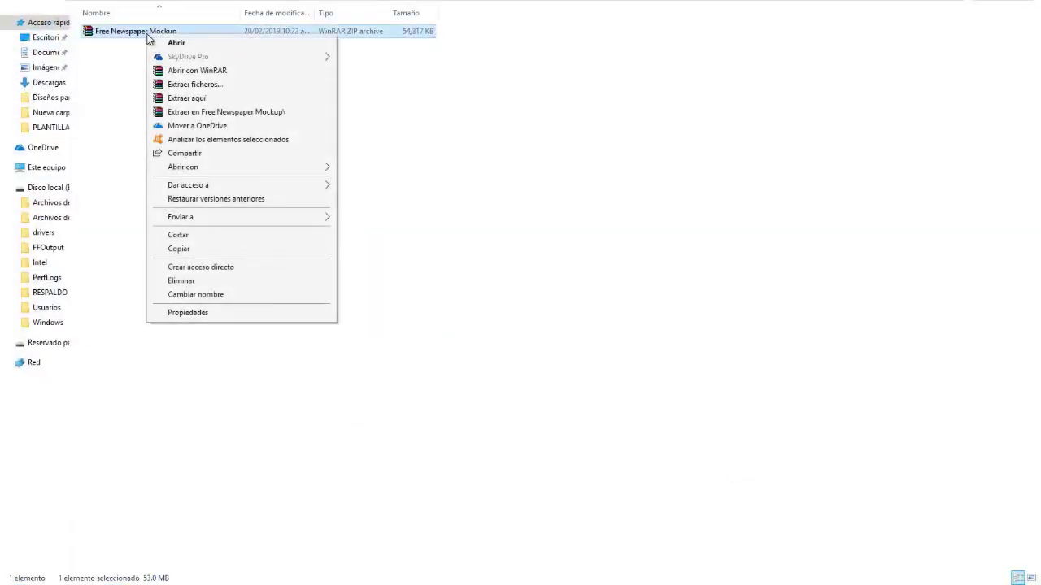
left_click(192, 98)
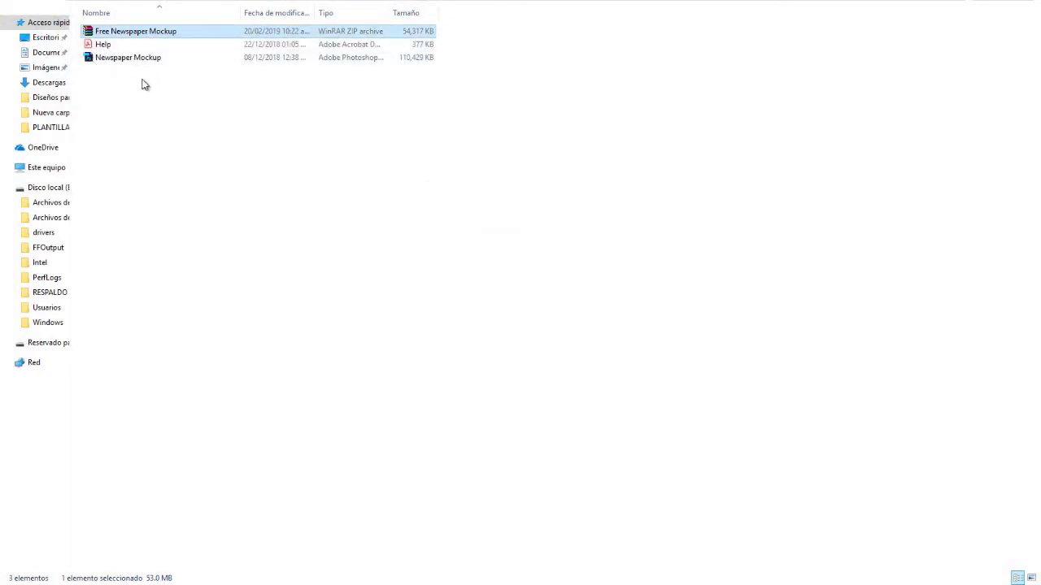
- Open the Newspaper Mockup PSD in Photoshop, keeping its embedded colour profile and dismissing the offer to create a new library
mouse_move(129, 64)
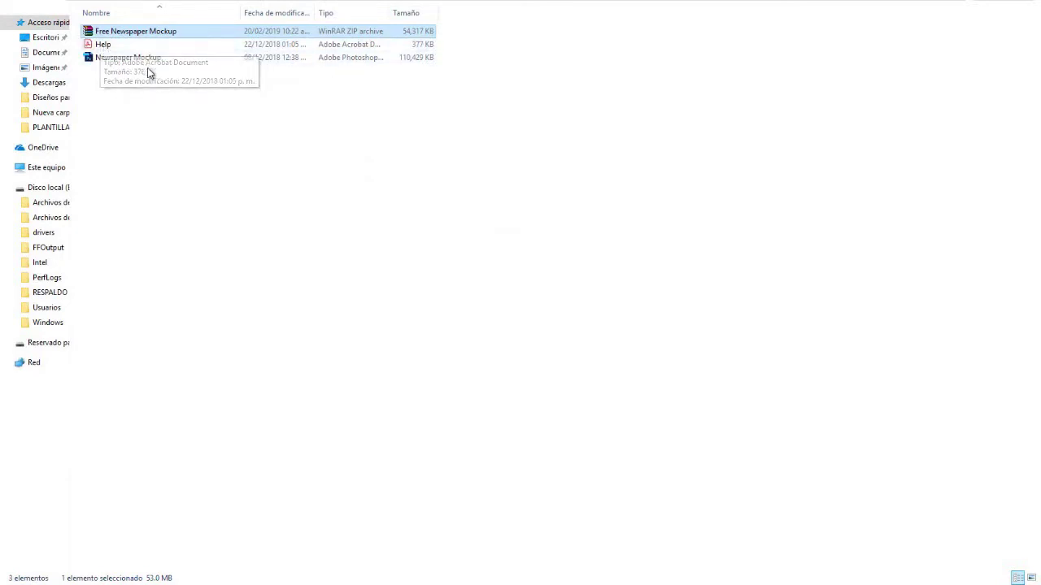
mouse_move(168, 65)
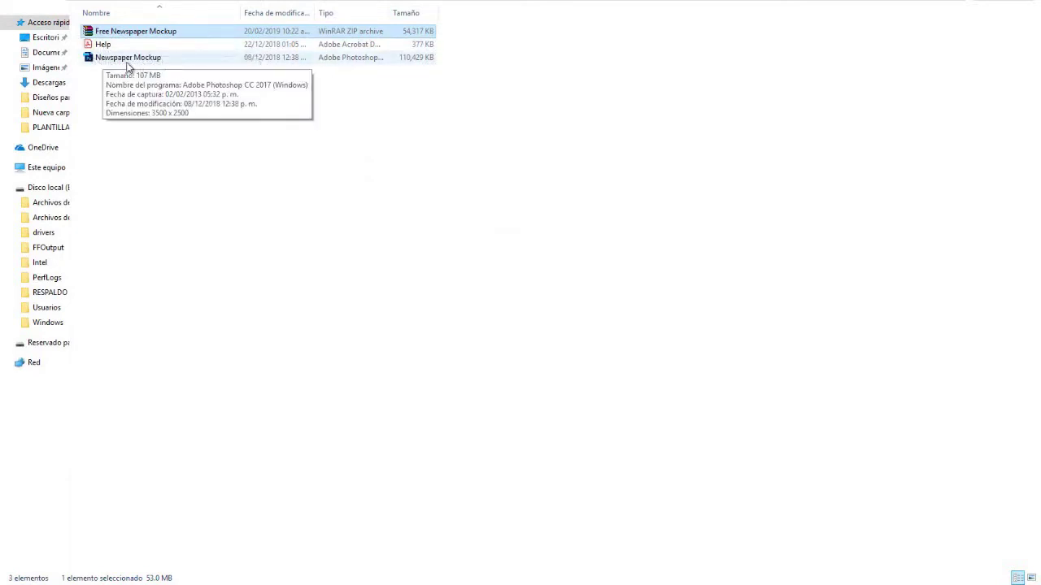
right_click(128, 63)
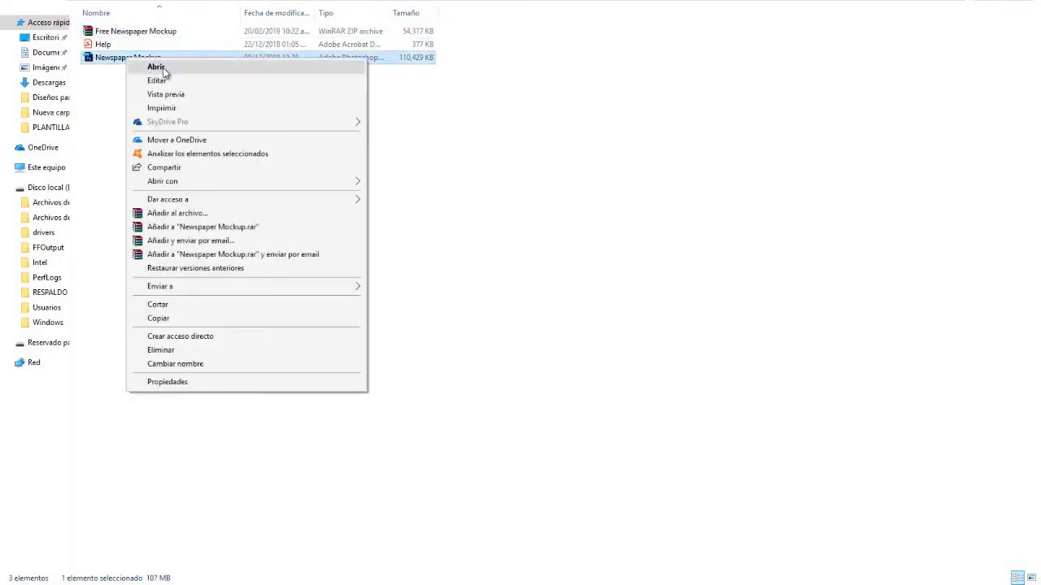
left_click(166, 68)
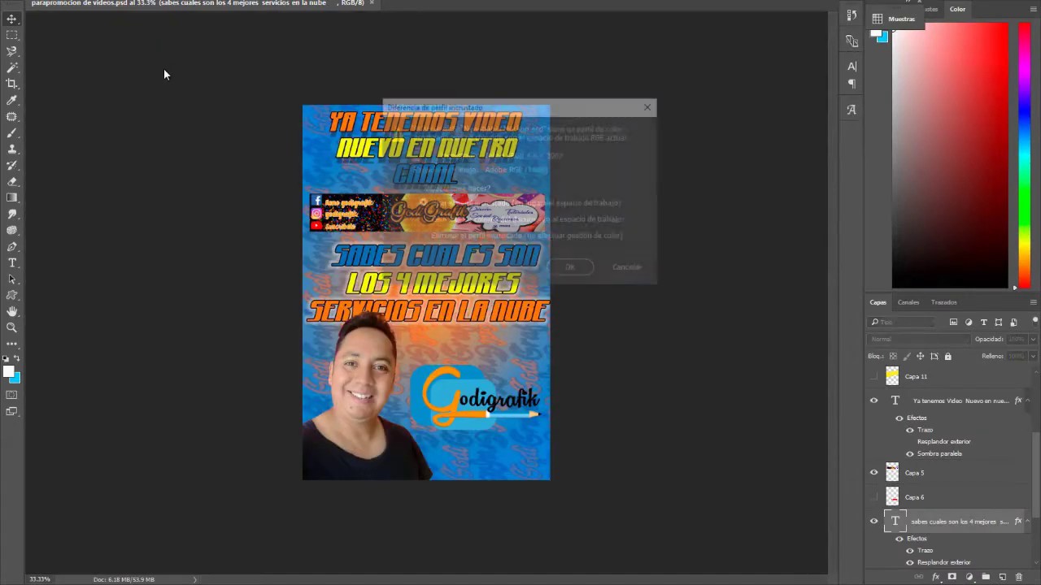
left_click(572, 269)
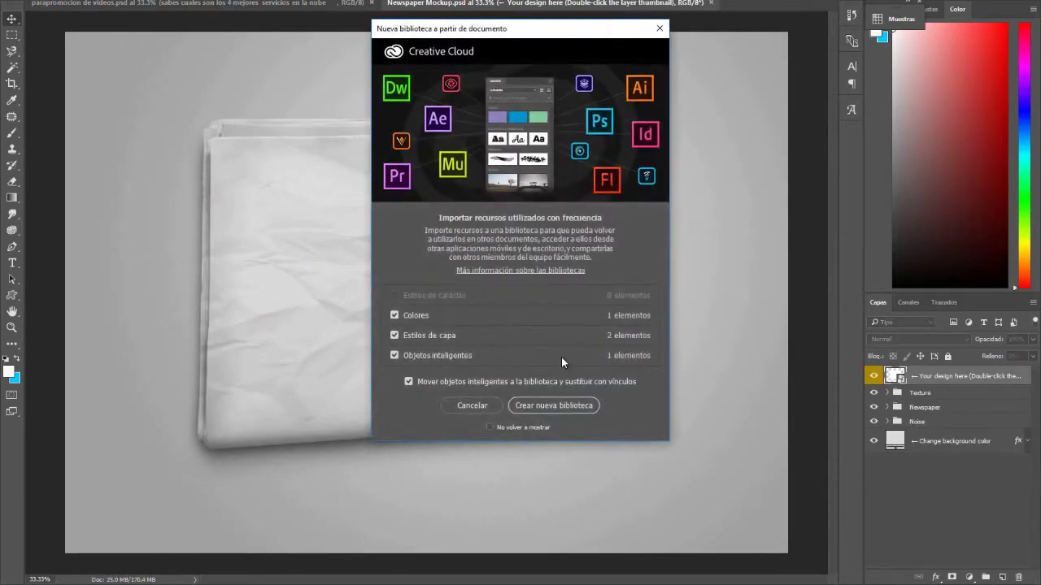
left_click(660, 30)
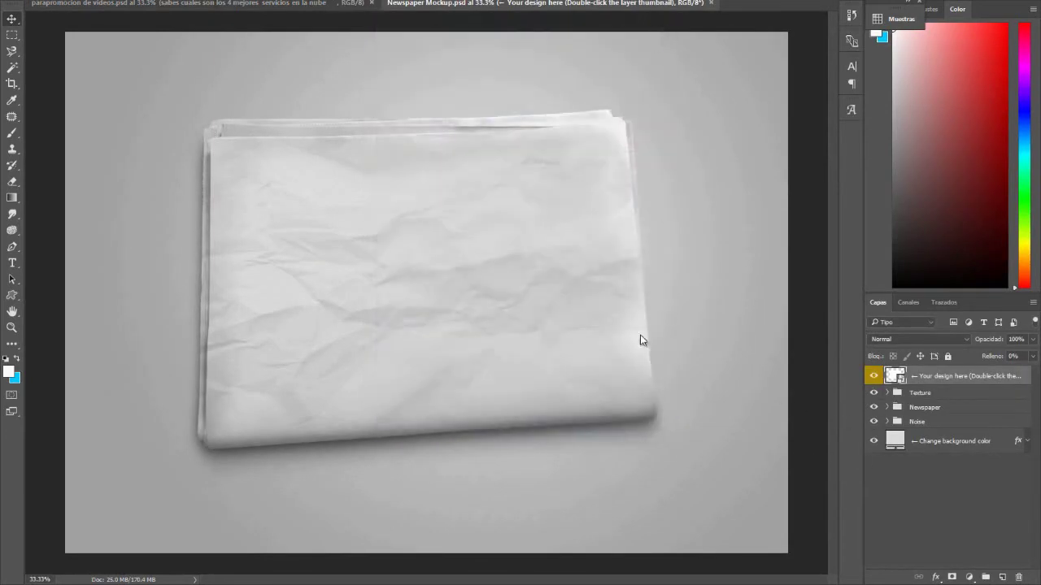
- Toggle the Texture, Newspaper, background colour and design layers off and on to examine what each contributes to the mockup
left_click(874, 393)
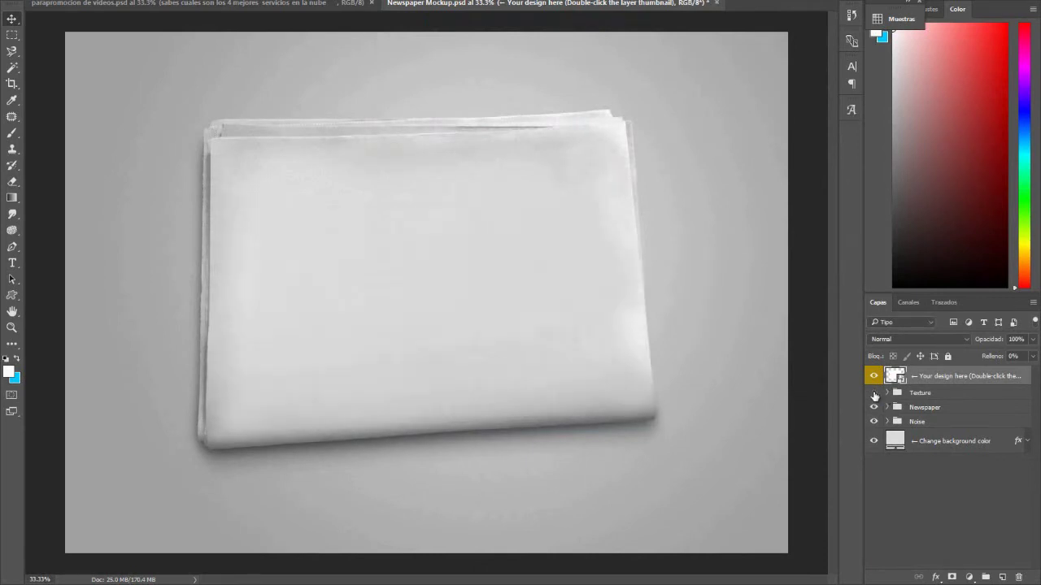
left_click(874, 394)
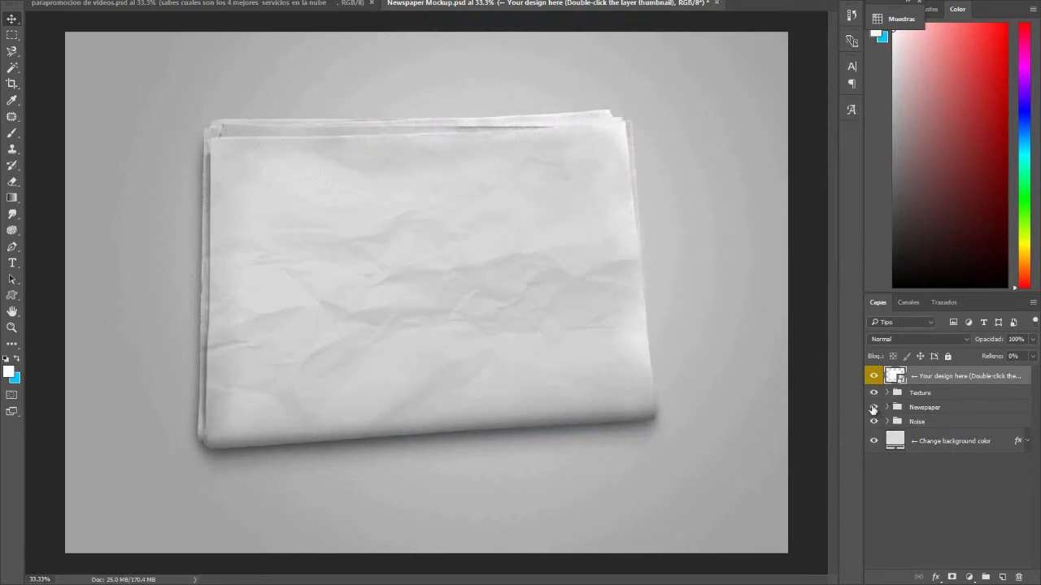
left_click(873, 407)
left_click(873, 408)
left_click(874, 441)
left_click(874, 441)
left_click(875, 376)
left_click(874, 377)
- Show the FULL PACKAGE layer inside the Your design here smart object and save it back to the mockup
double_click(896, 377)
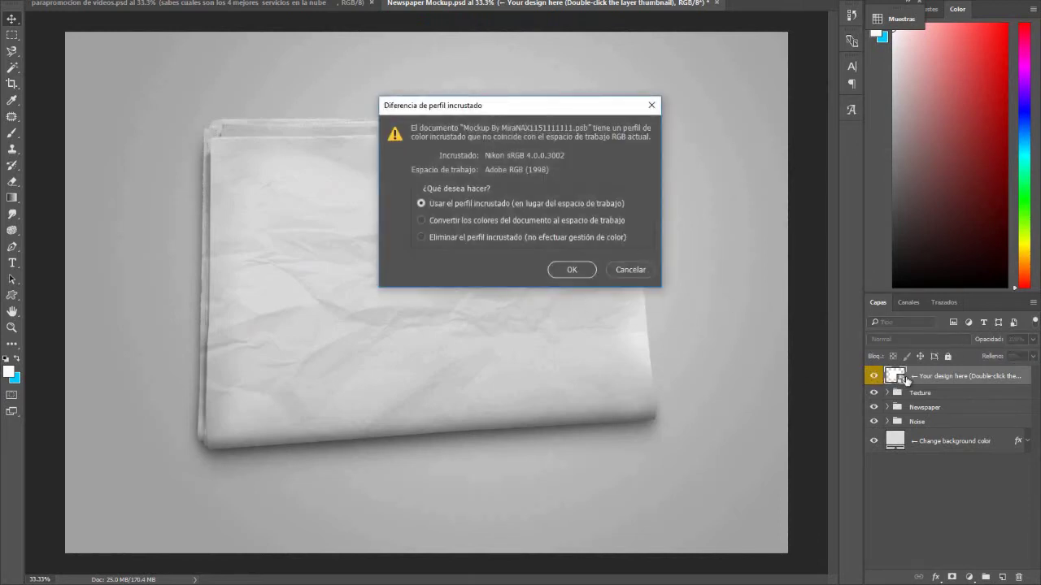
left_click(570, 268)
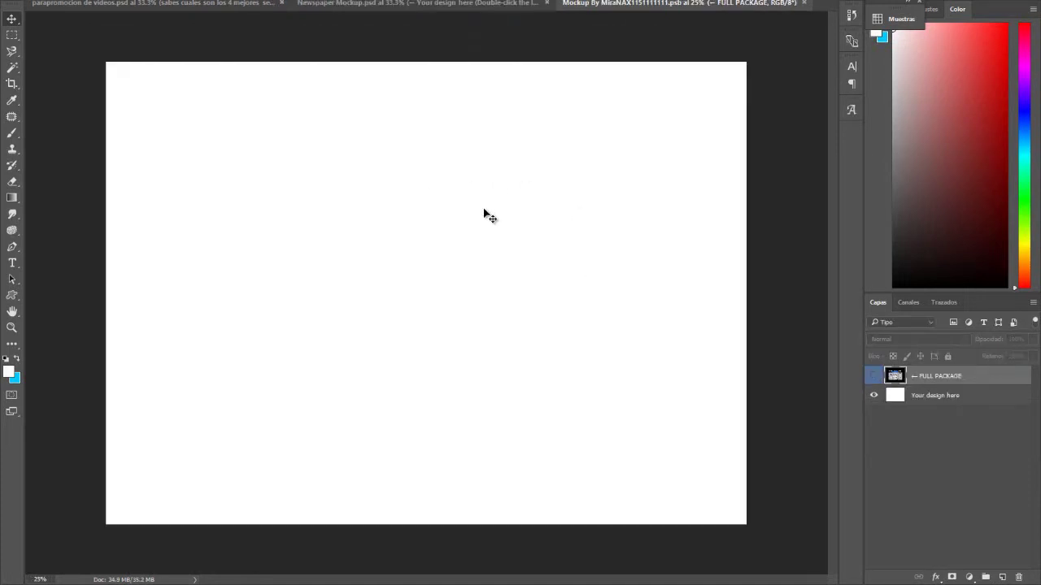
left_click(875, 377)
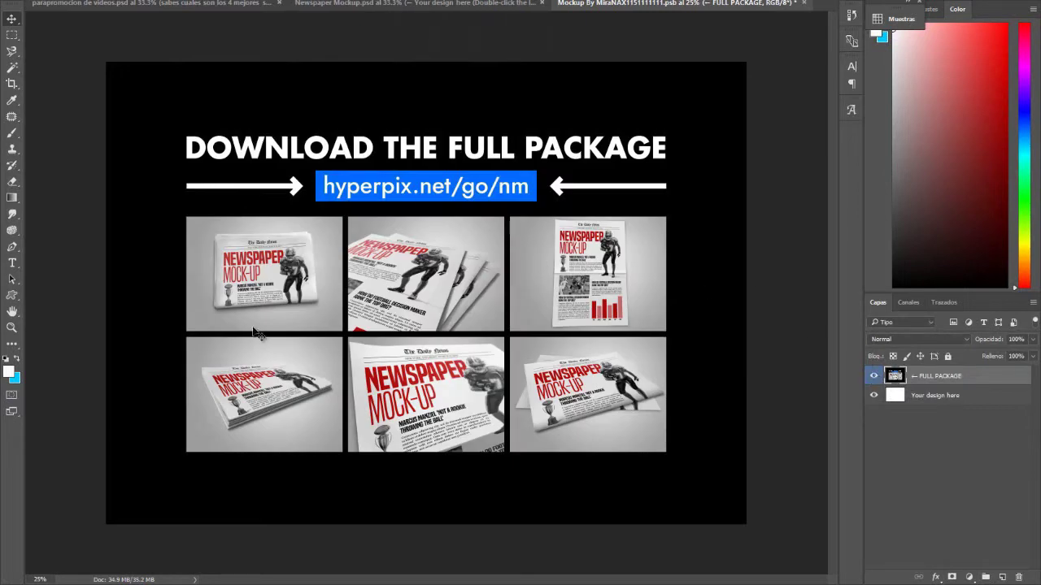
left_click(803, 3)
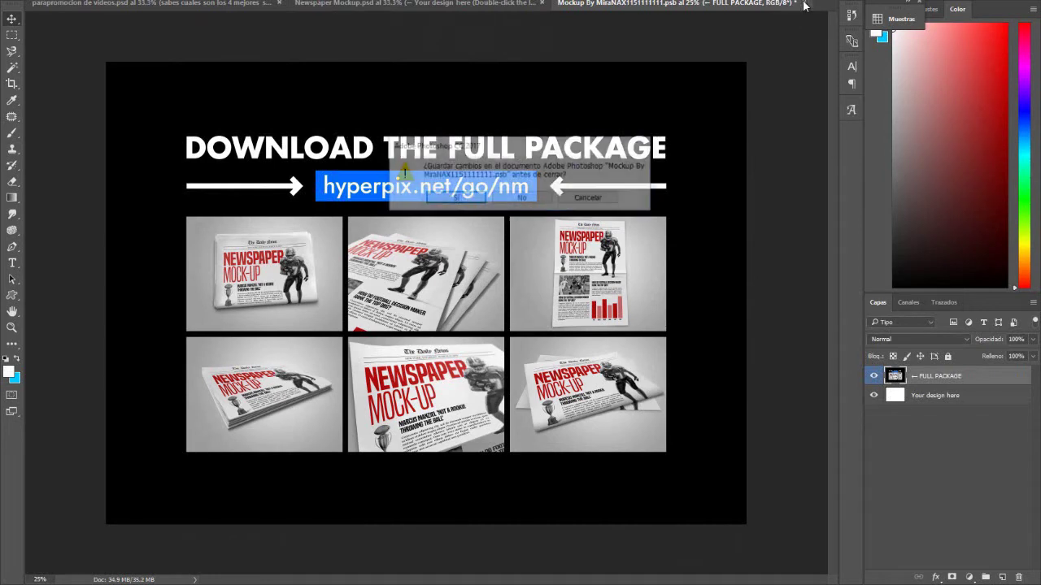
left_click(457, 199)
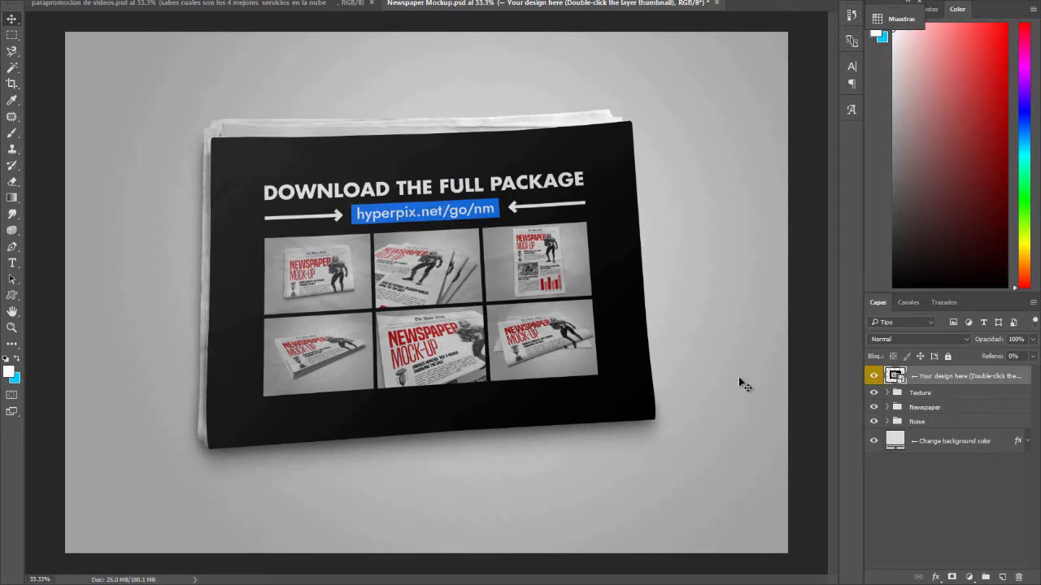
- Open the Your design here smart object with its embedded profile, hide FULL PACKAGE and select the white design layer
double_click(896, 376)
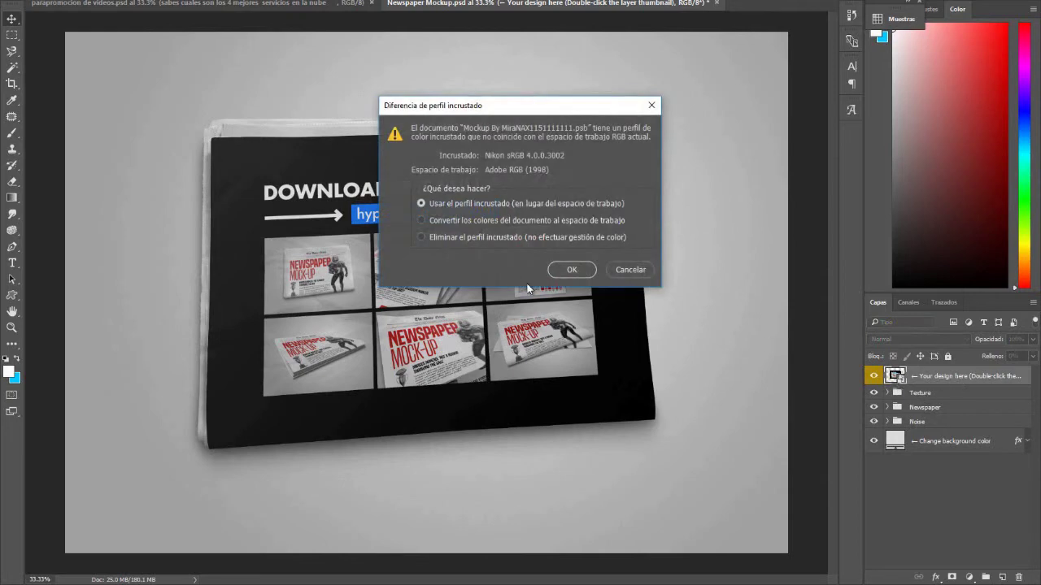
left_click(572, 269)
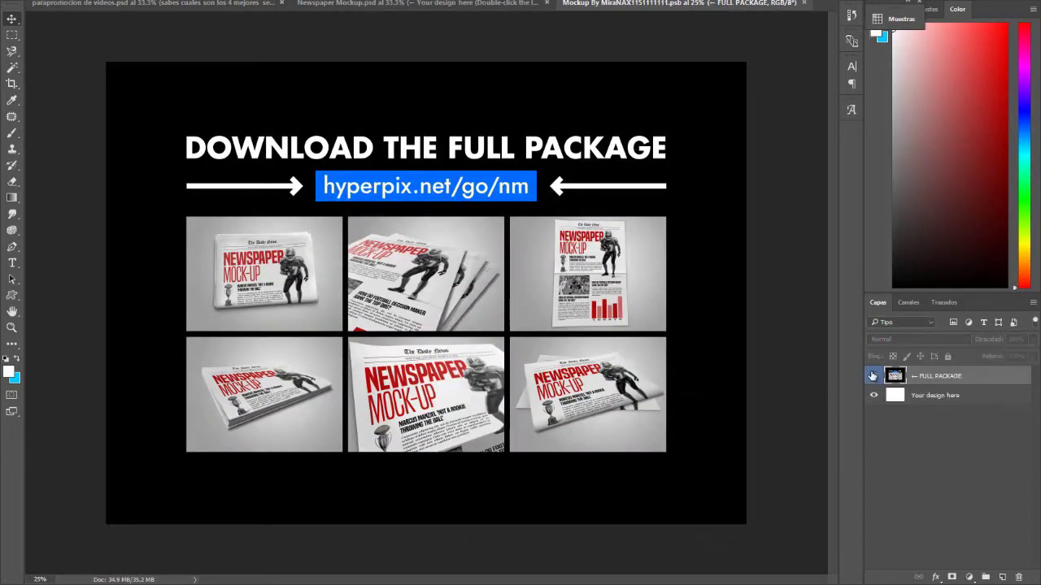
left_click(874, 375)
left_click(886, 397)
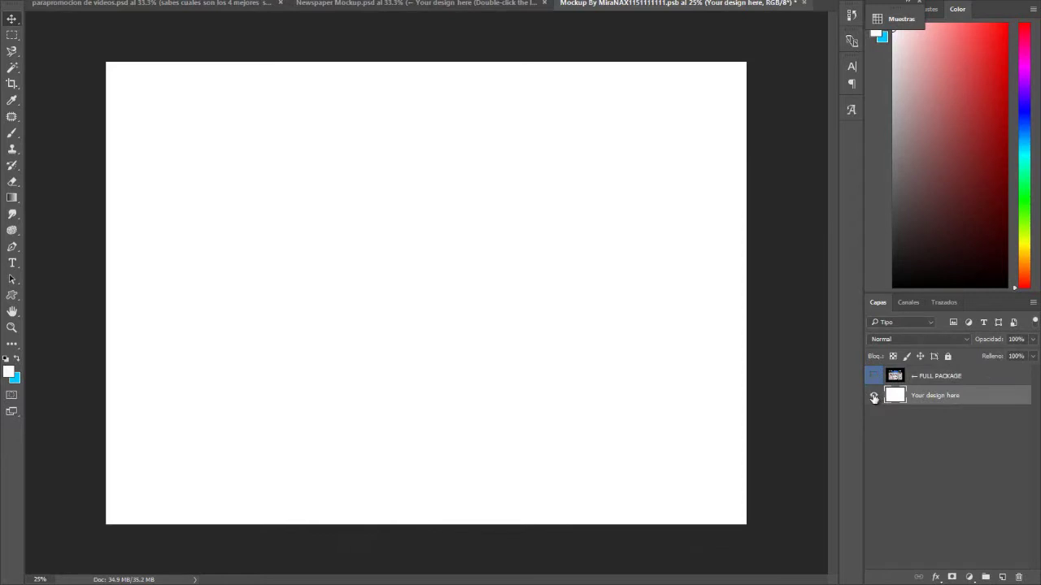
- Open photoshop2.1.png and copy its image into the smart object document, directly above the Your design here layer
key("alt+a")
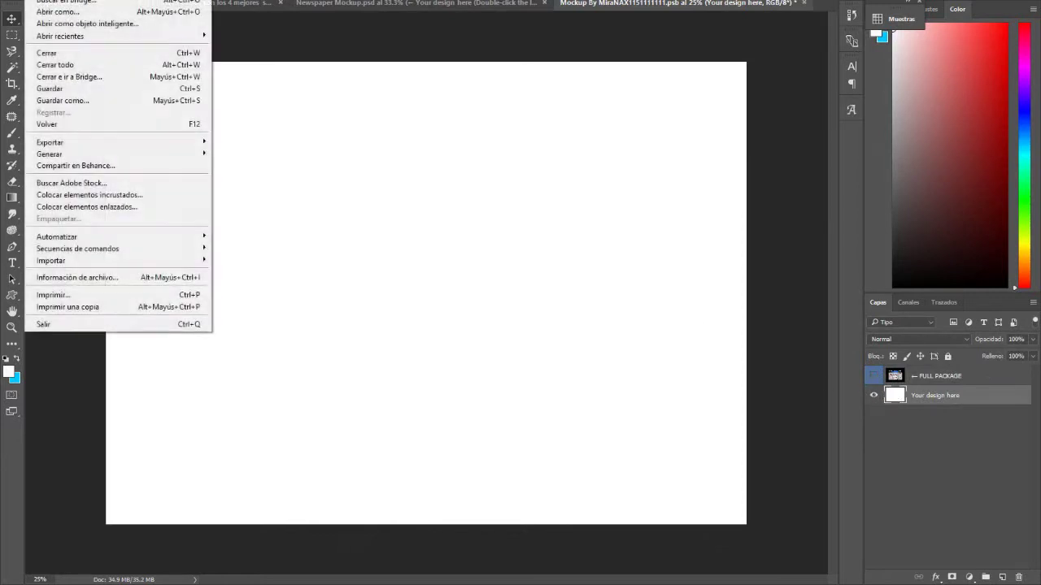
left_click(441, 60)
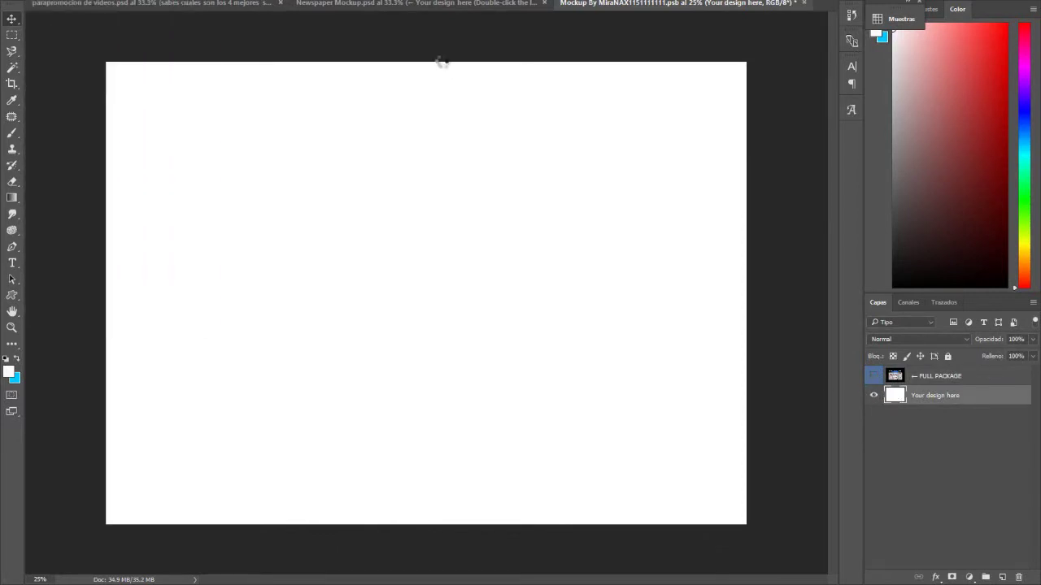
left_click(570, 270)
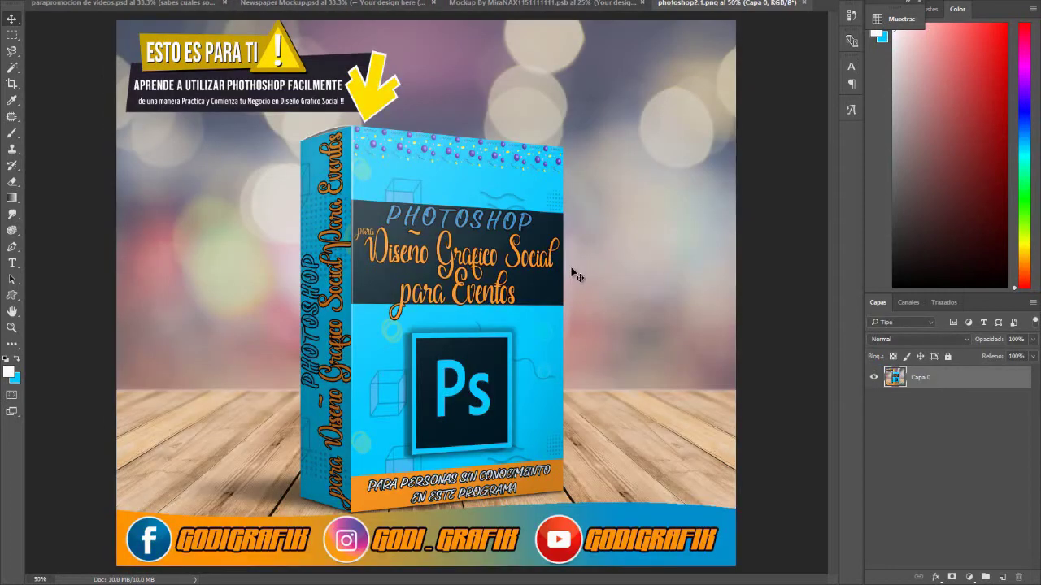
left_click_drag(704, 4, 325, 150)
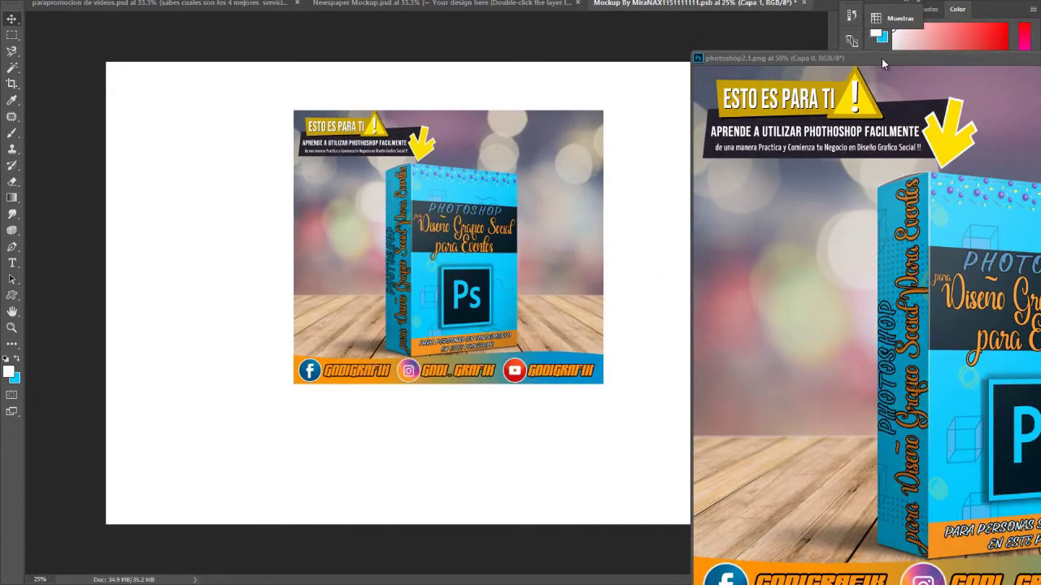
left_click_drag(881, 63, 407, 113)
left_click_drag(473, 237, 441, 230)
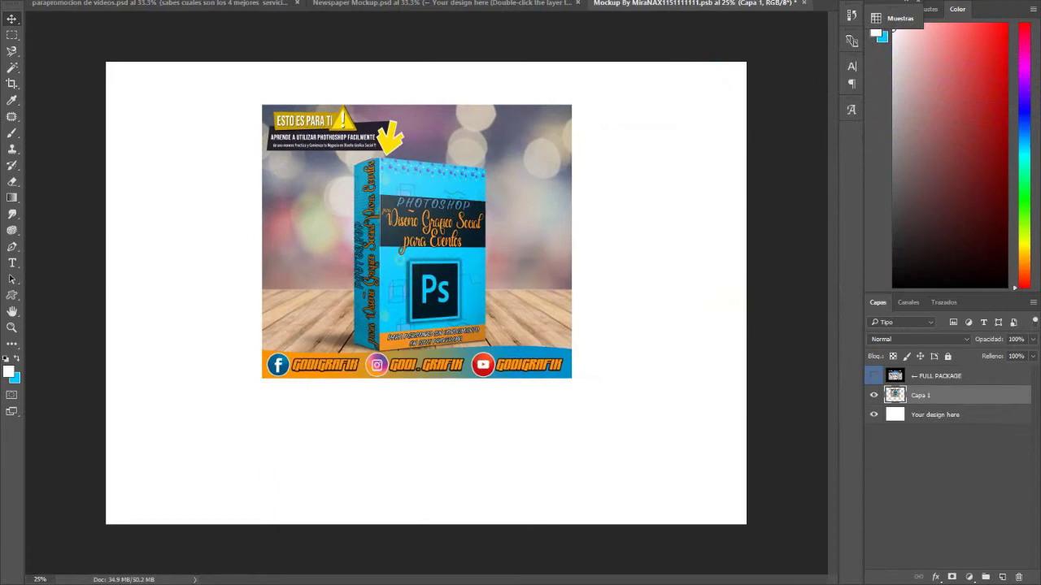
- Scale the inserted image proportionally to the full canvas height, aligned with the canvas's top-left corner
left_click(77, 1)
mouse_move(153, 235)
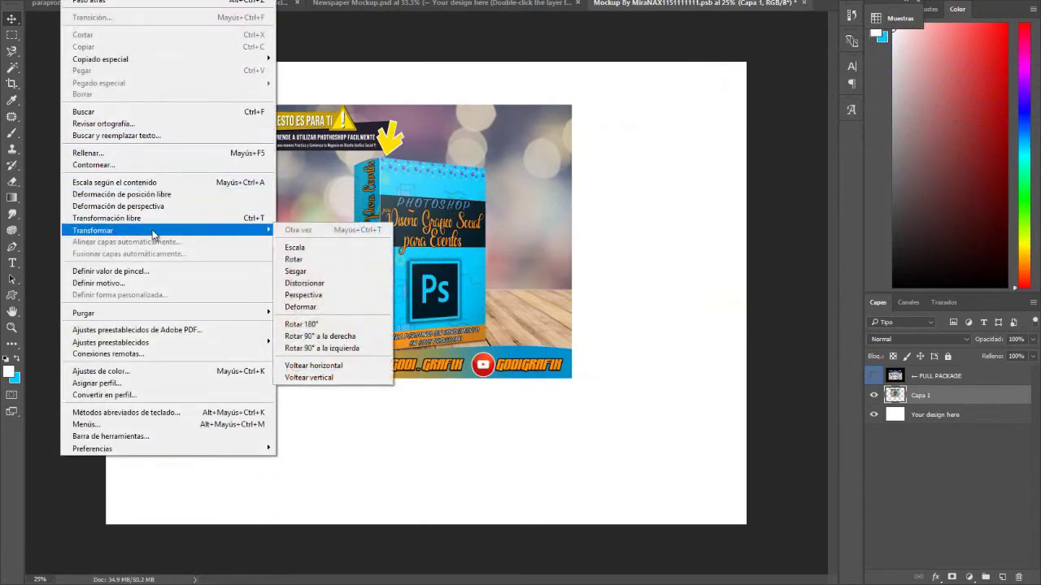
left_click(294, 247)
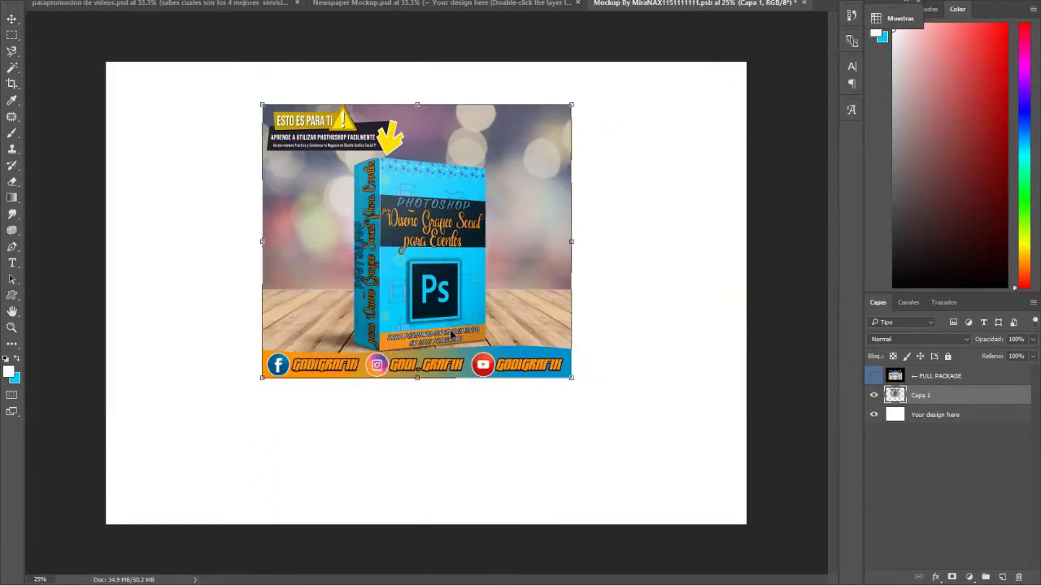
left_click_drag(575, 382, 623, 426)
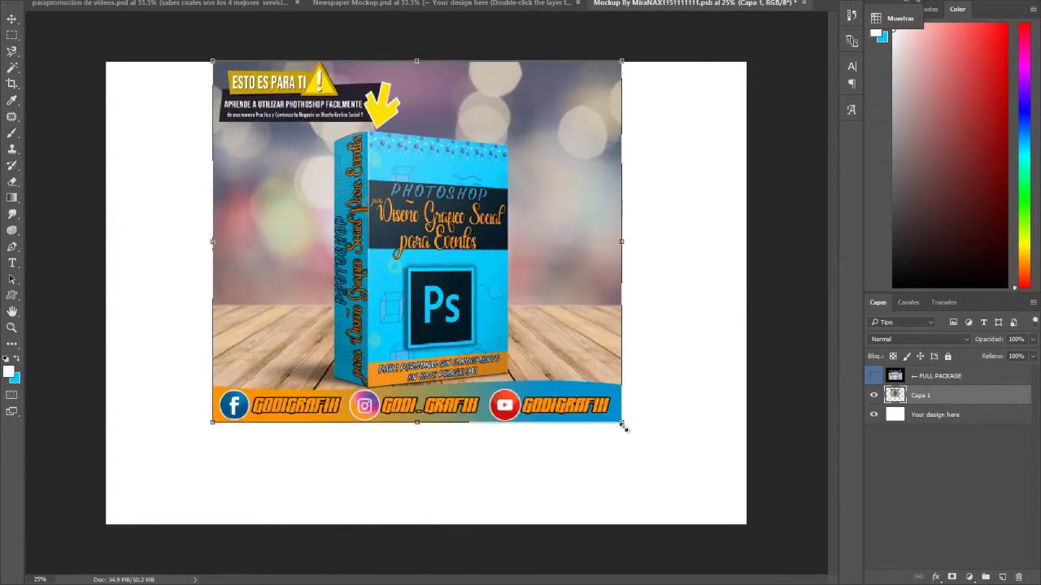
left_click_drag(536, 360, 432, 361)
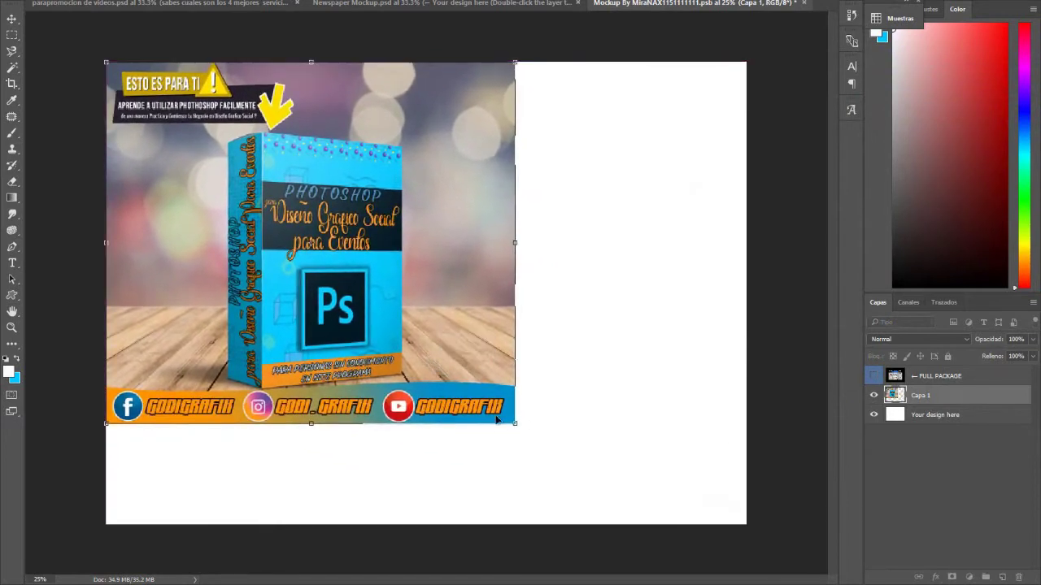
left_click_drag(515, 422, 623, 528)
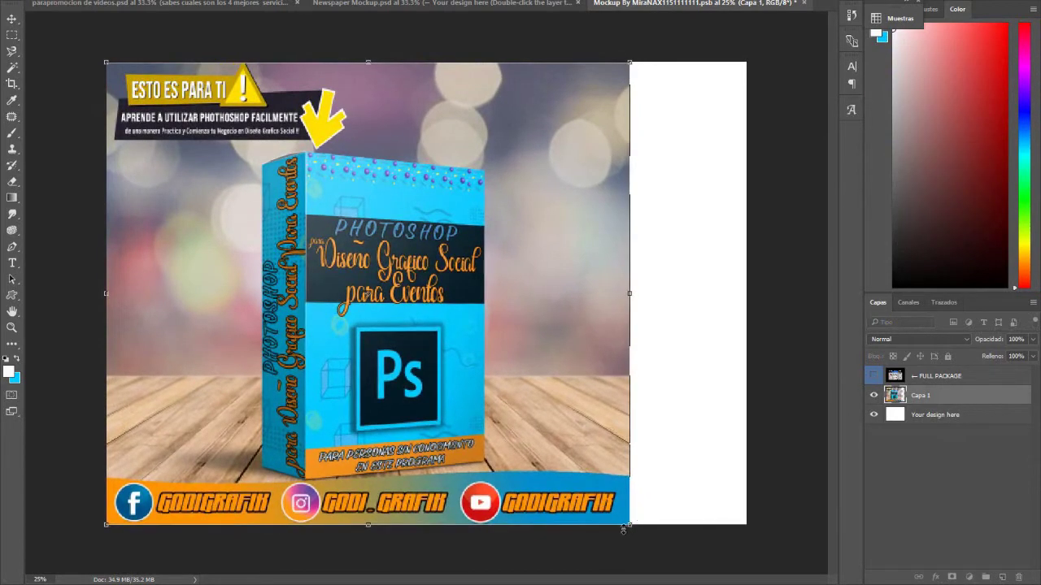
key("Return")
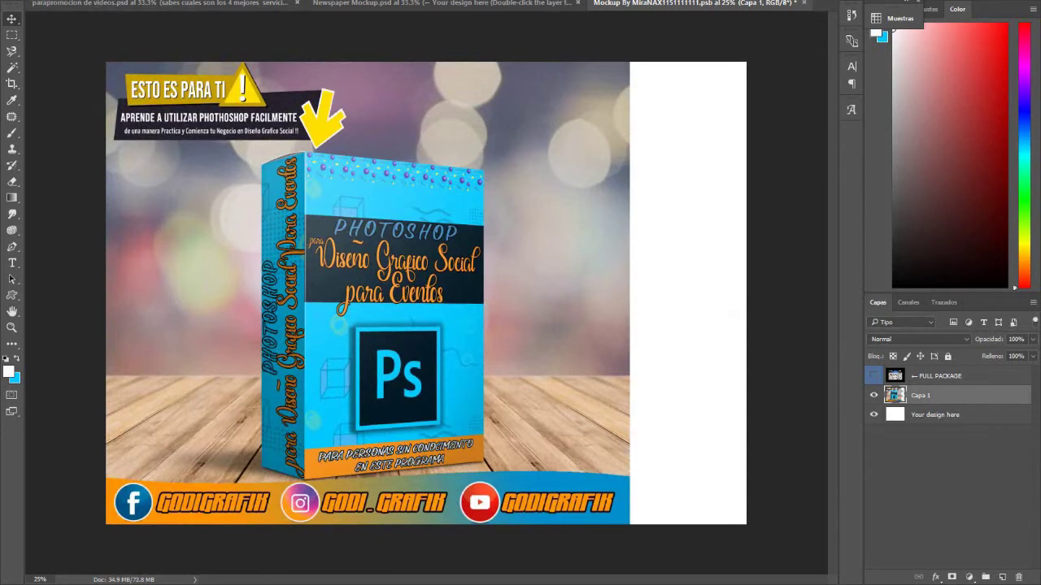
- Stretch the inserted image horizontally with Free Transform until it covers the full width of the canvas
left_click(73, 0)
mouse_move(205, 233)
left_click(295, 248)
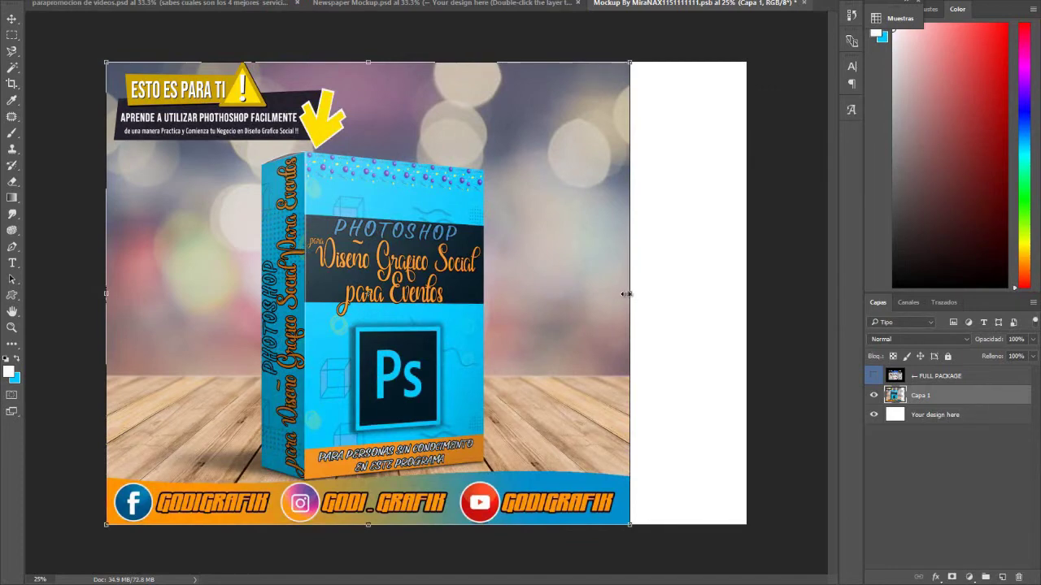
left_click_drag(626, 295, 743, 291)
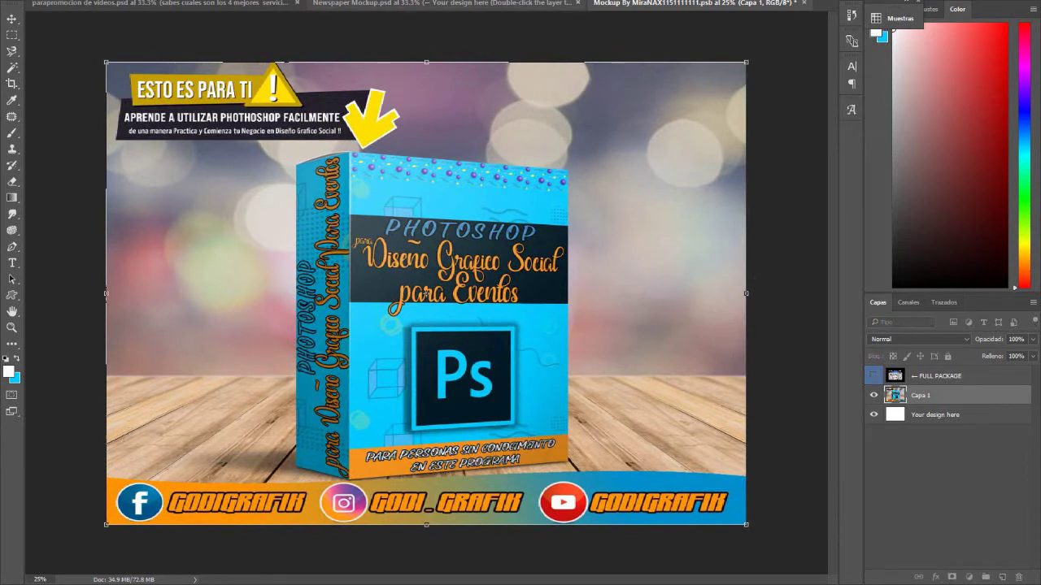
key("Return")
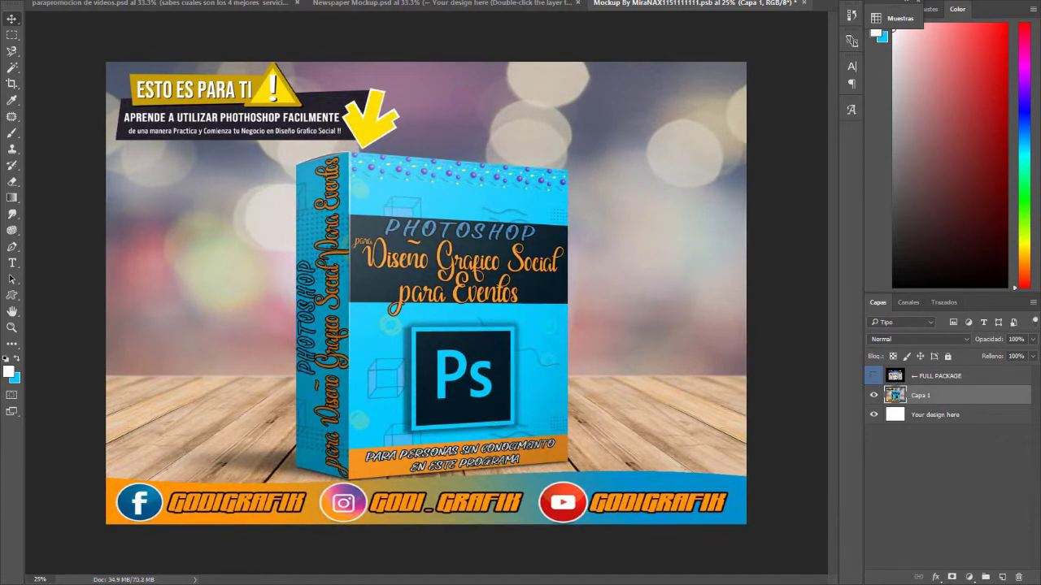
- Close the smart object document and save its changes back to the newspaper mockup
left_click(805, 4)
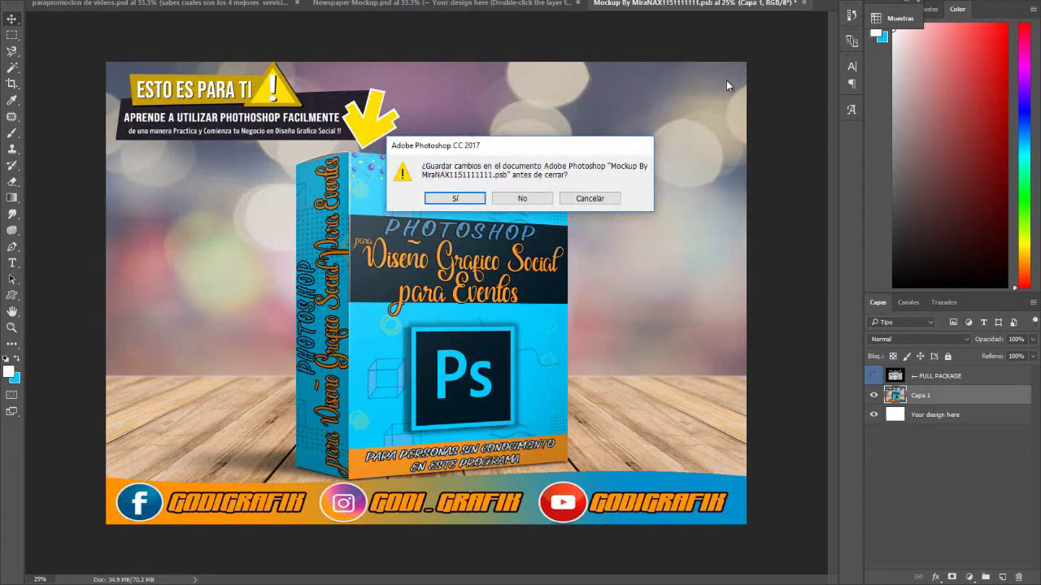
left_click(449, 200)
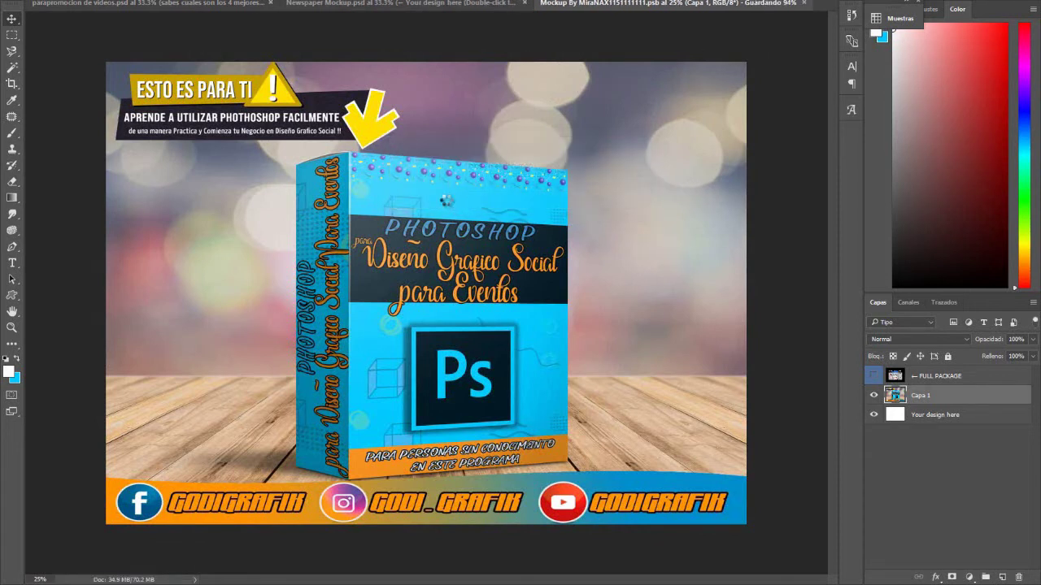
key("ctrl+w")
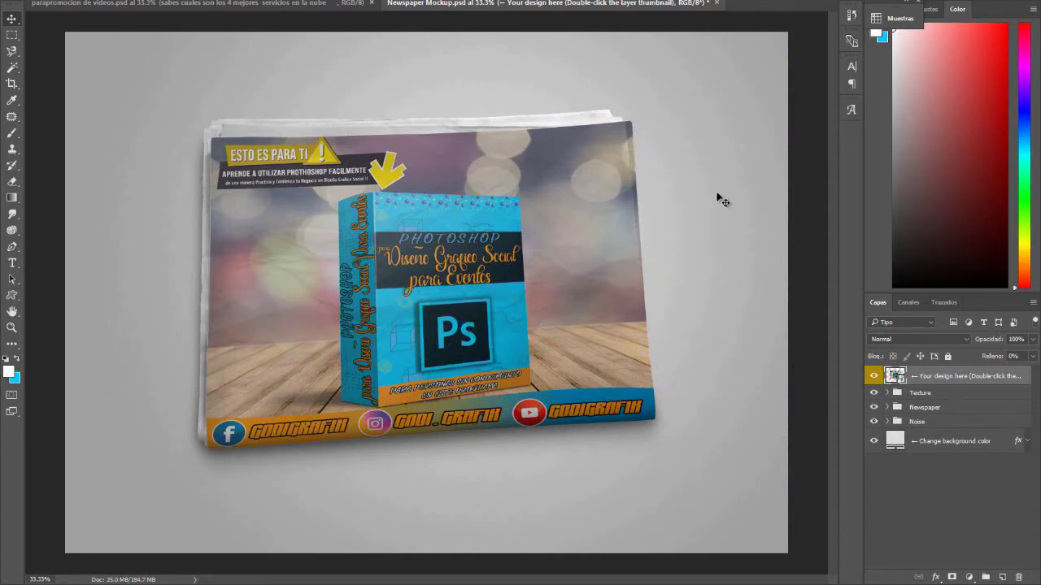
- Toggle the Texture and Newspaper groups off and on to examine what each contributes to the mockup
double_click(899, 380)
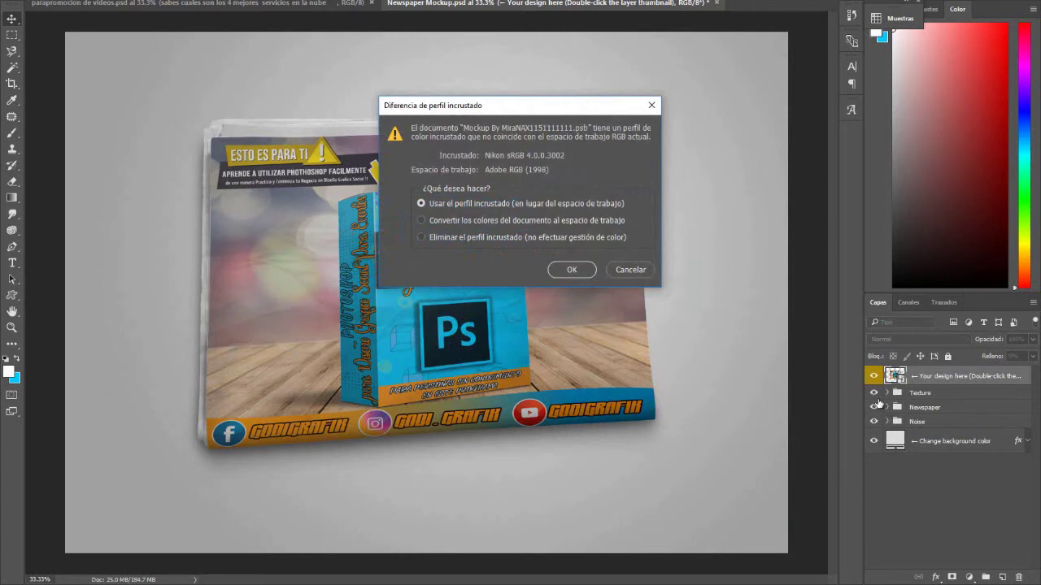
left_click(637, 272)
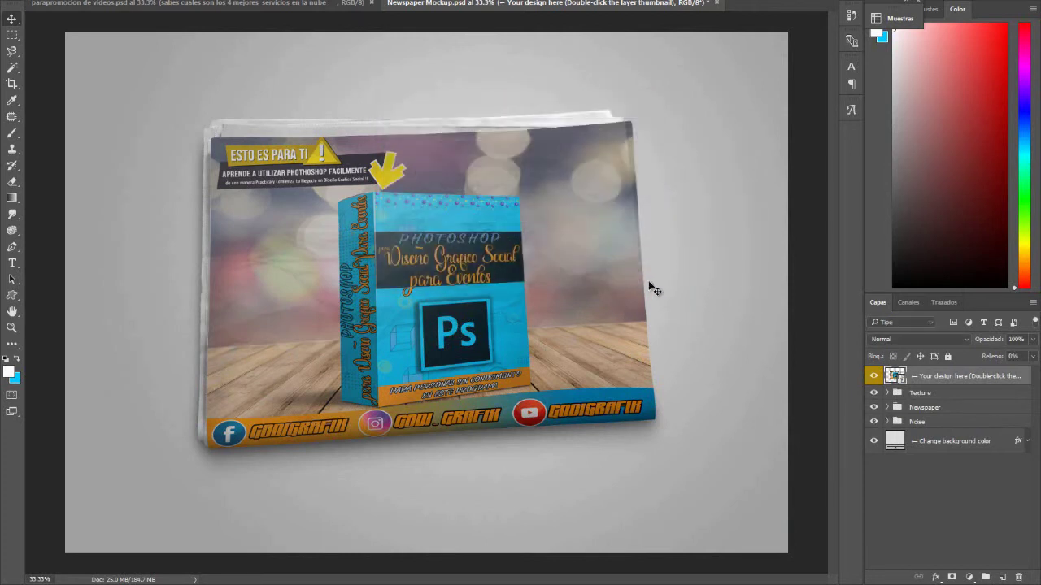
left_click(874, 393)
left_click(873, 395)
left_click(874, 395)
left_click(874, 395)
left_click(873, 407)
left_click(873, 408)
left_click(873, 408)
left_click(873, 407)
- Change the fill of the Change background color layer to a fully saturated bright red
double_click(894, 444)
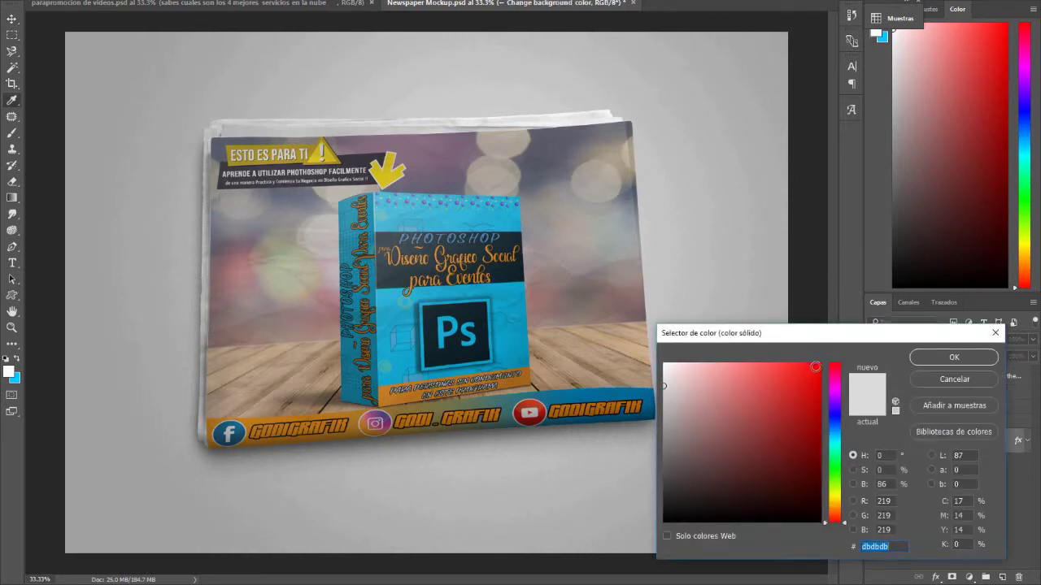
left_click(819, 368)
left_click(943, 358)
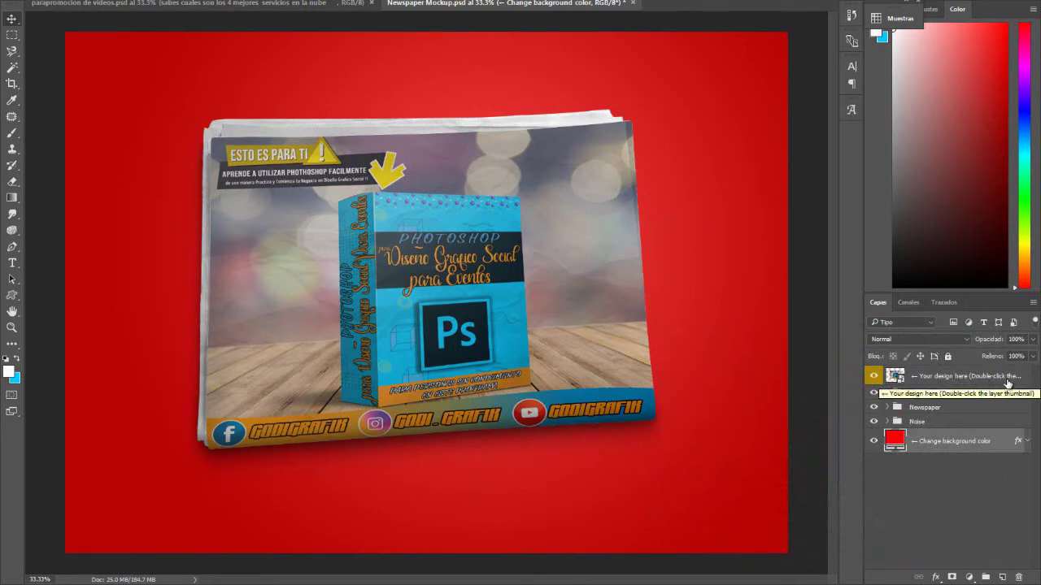
- Try repositioning the image inside the Your design here smart object, opened with its embedded profile, and close it without saving
double_click(895, 377)
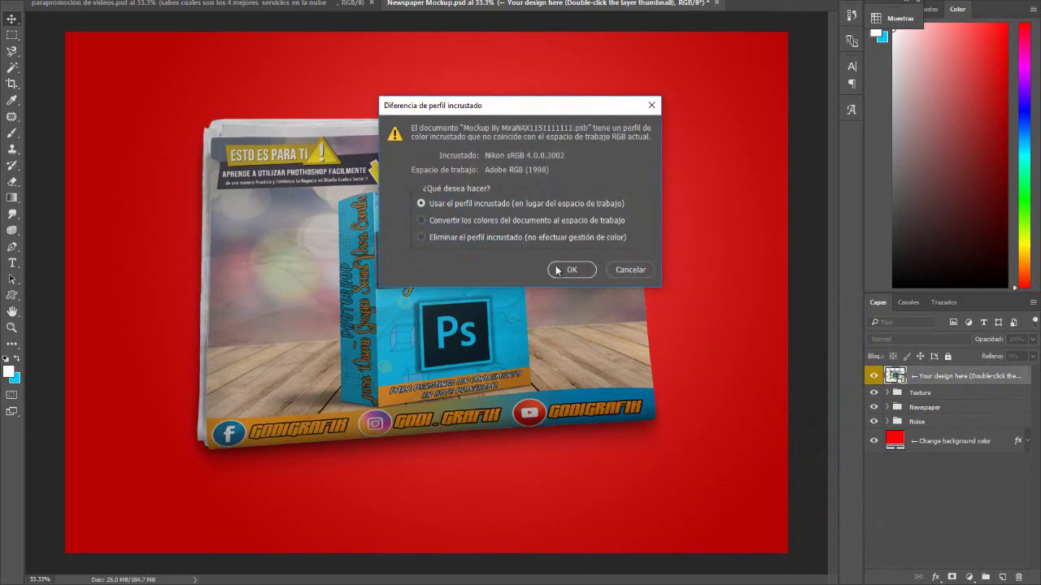
left_click(559, 269)
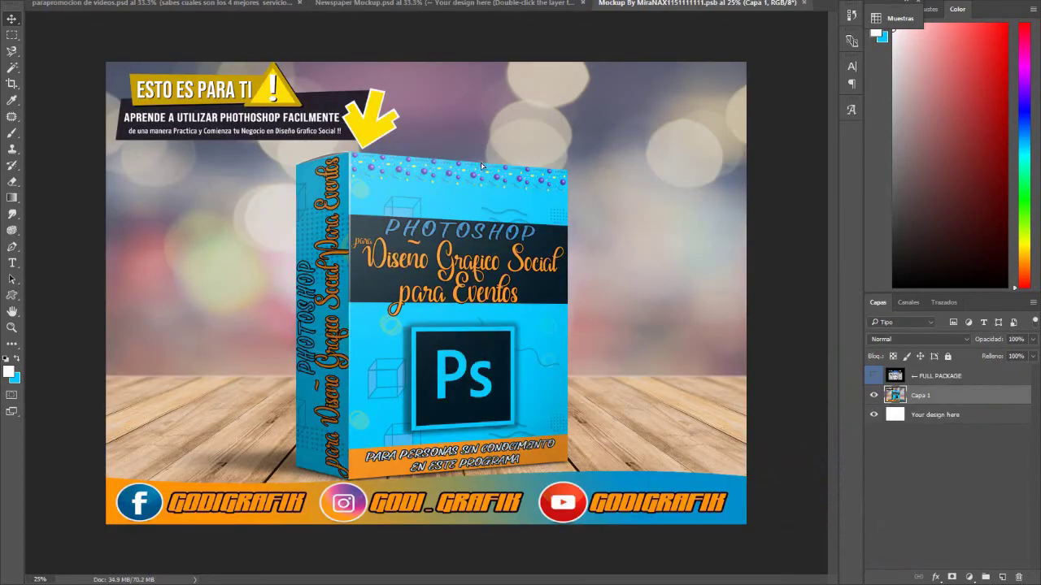
left_click_drag(481, 165, 487, 197)
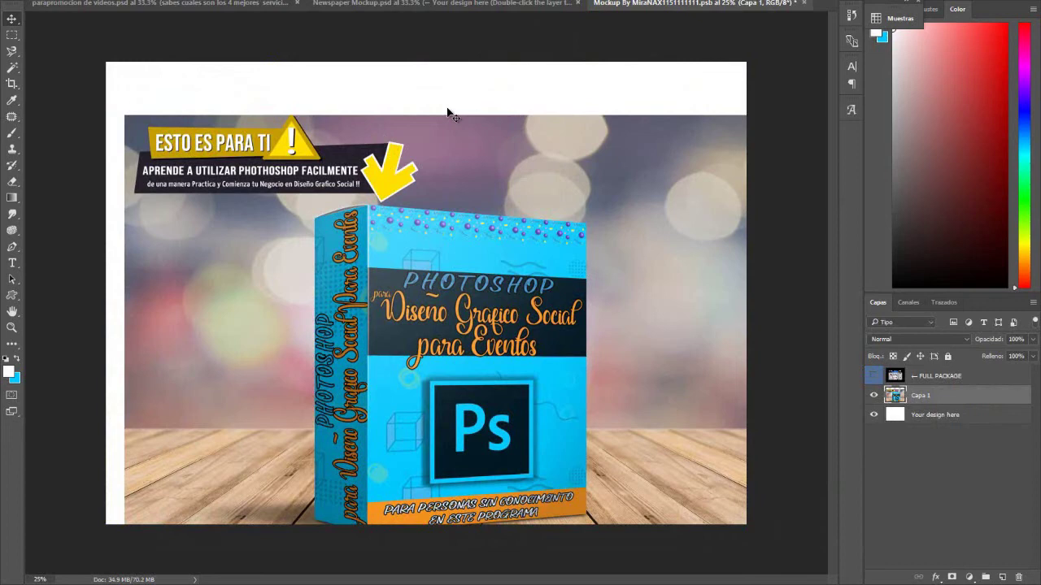
left_click_drag(486, 171, 462, 109)
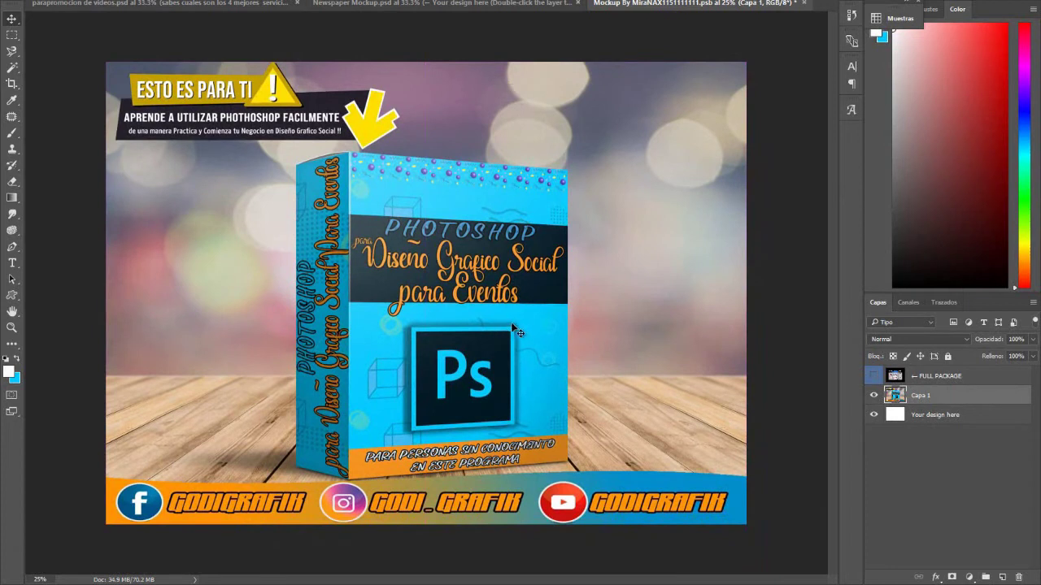
left_click(804, 4)
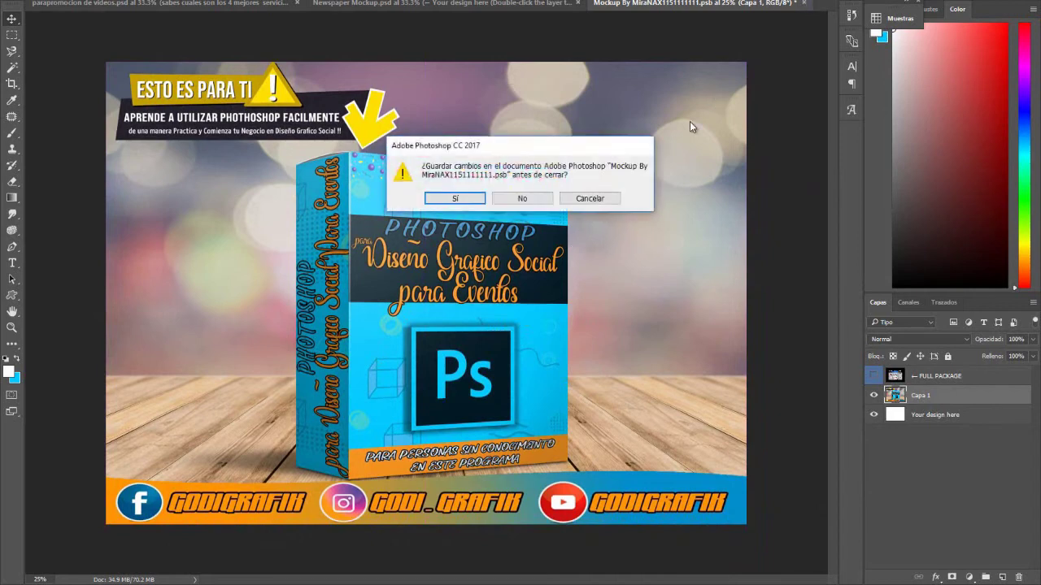
left_click(522, 200)
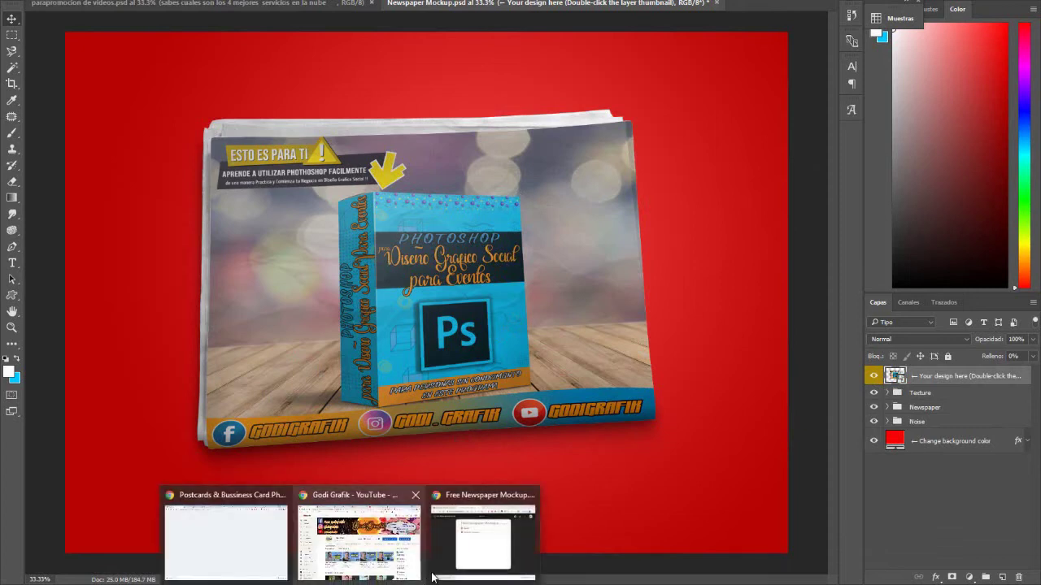
- Switch to the browser, maximize its window and review the newspaper front page mockup's preview and description
left_click(451, 569)
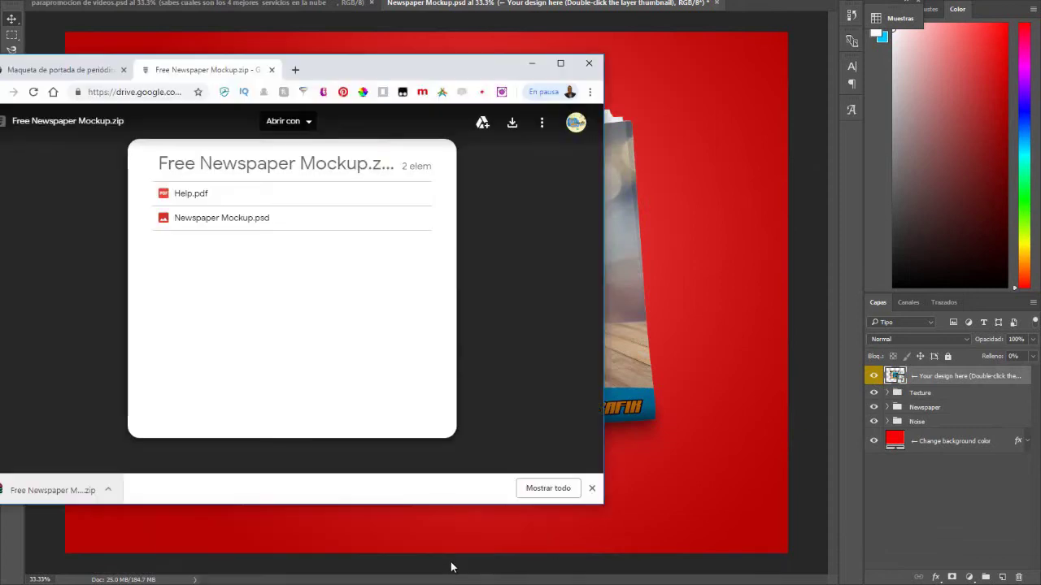
left_click(560, 63)
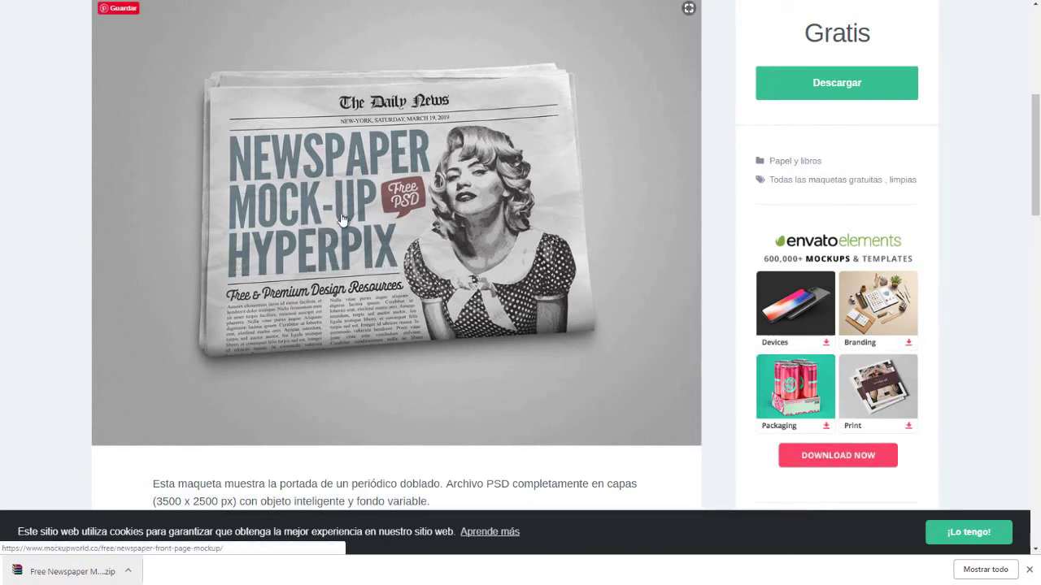
scroll(318, 252, "up", 2)
scroll(319, 254, "down", 3)
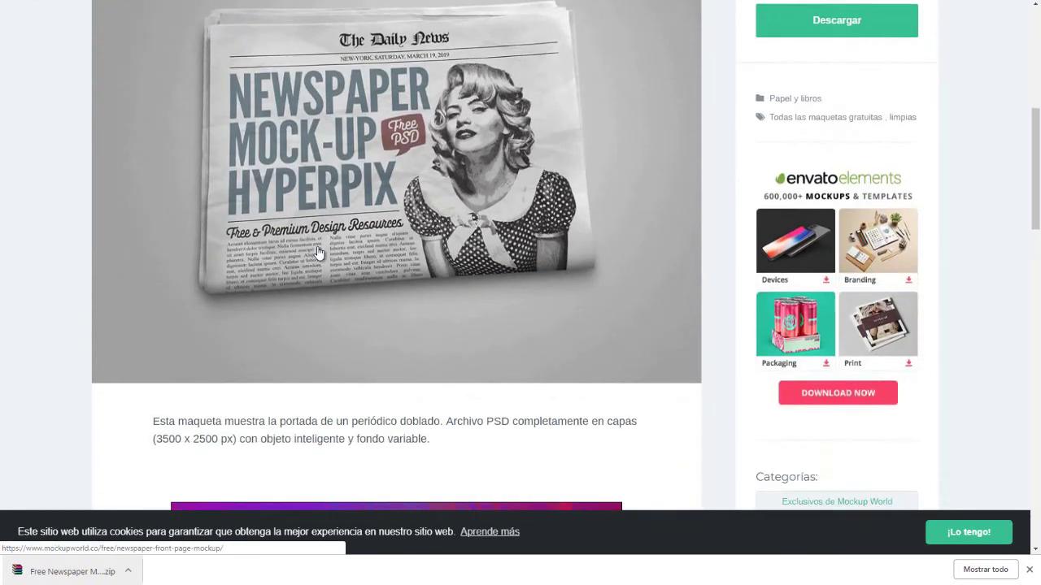